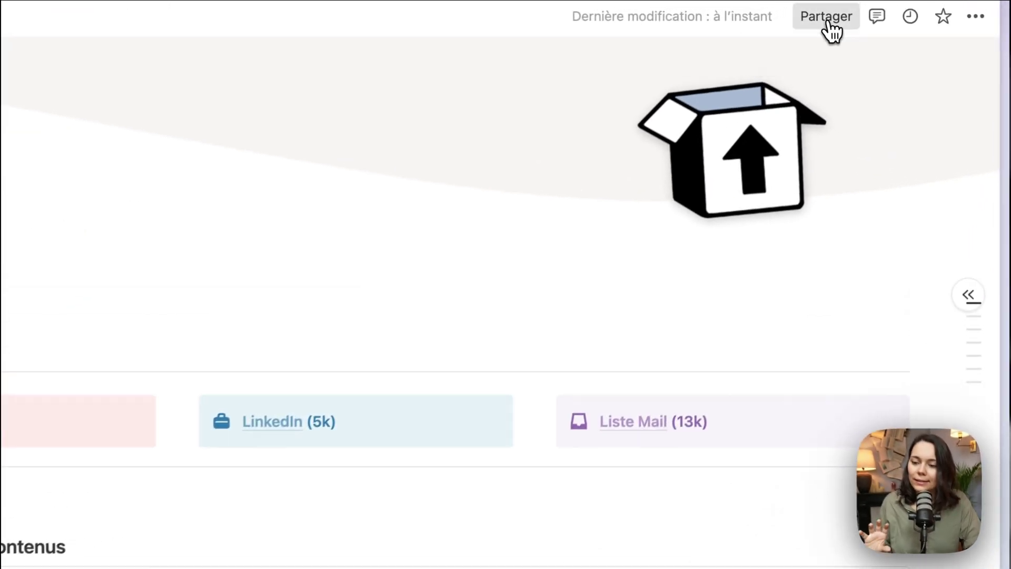
Step: Publish the portfolio page to the web and switch its address to the custom .com domain
left_click(848, 7)
left_click(621, 58)
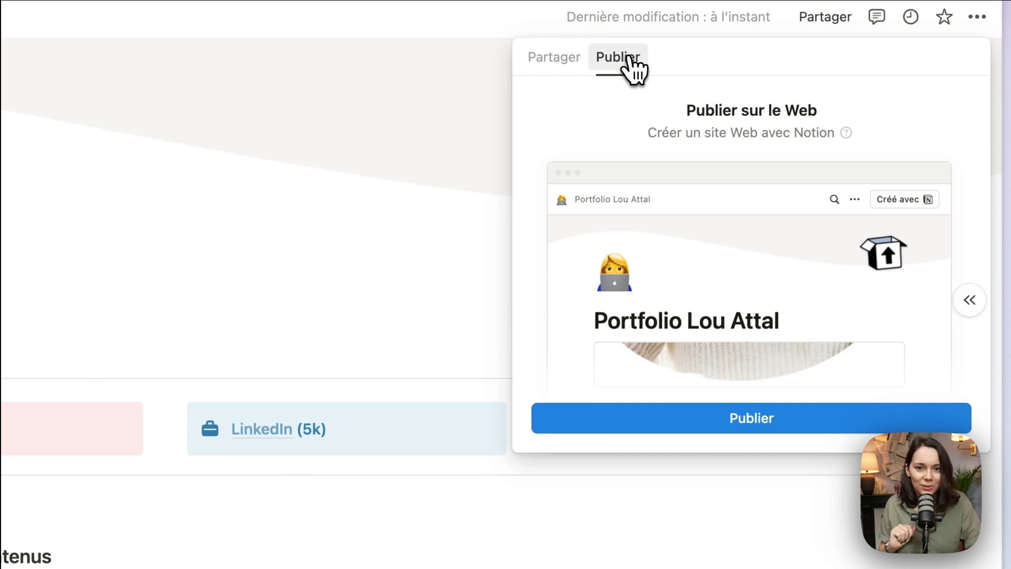
left_click(709, 424)
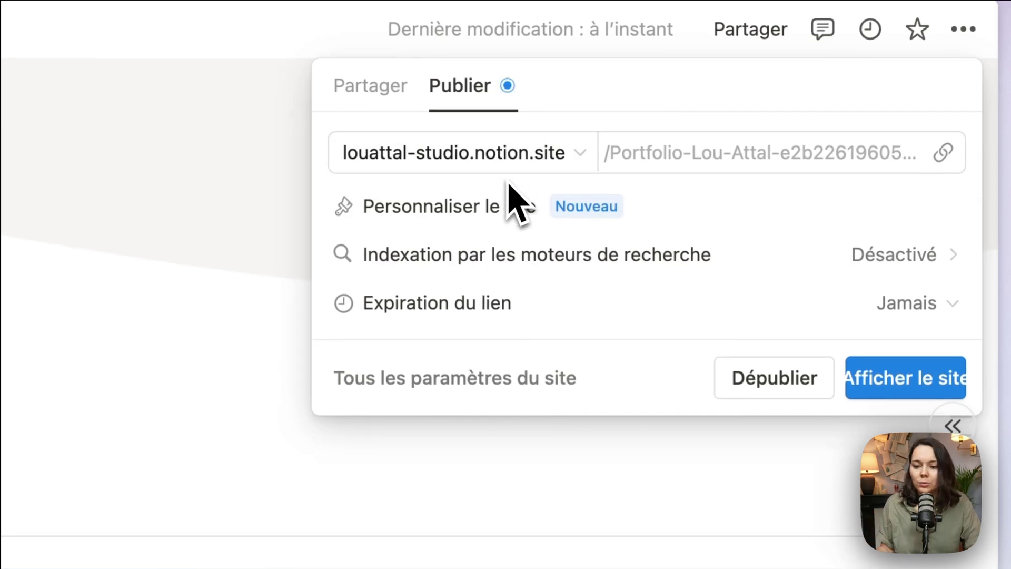
left_click(478, 158)
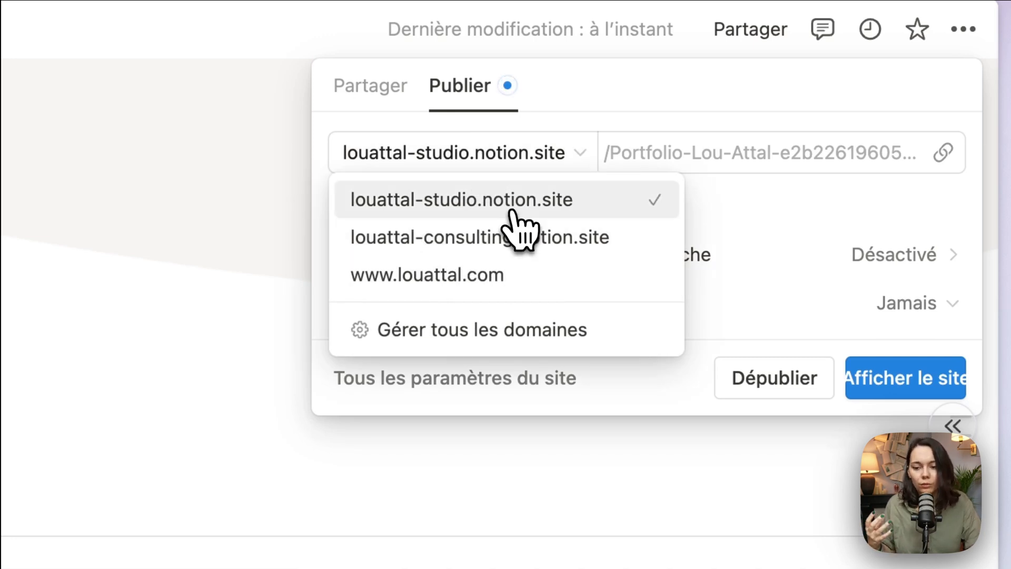
left_click(421, 277)
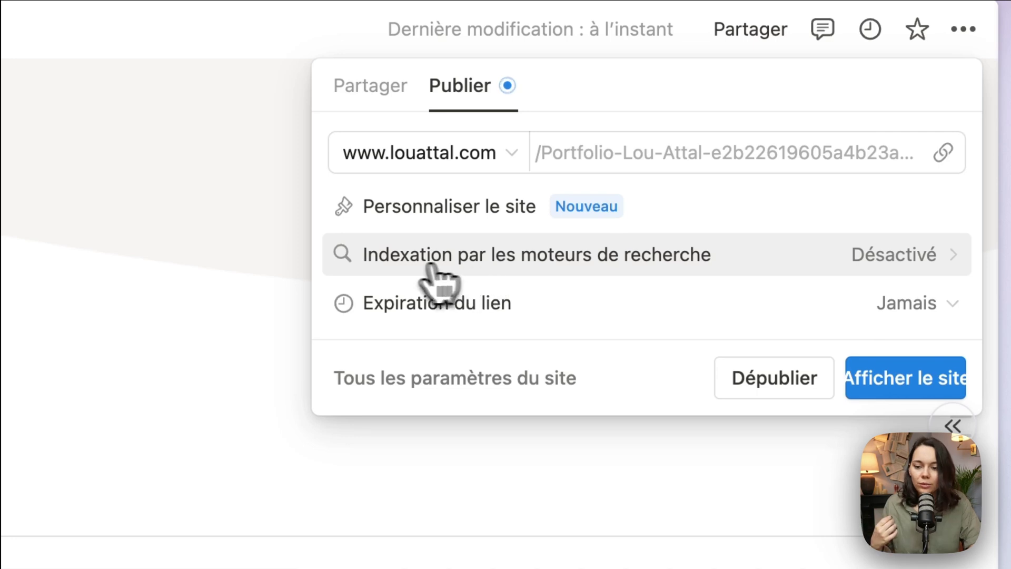
Step: Enable "Accessible sur le Web" in the published page's search engine indexing settings
left_click(492, 264)
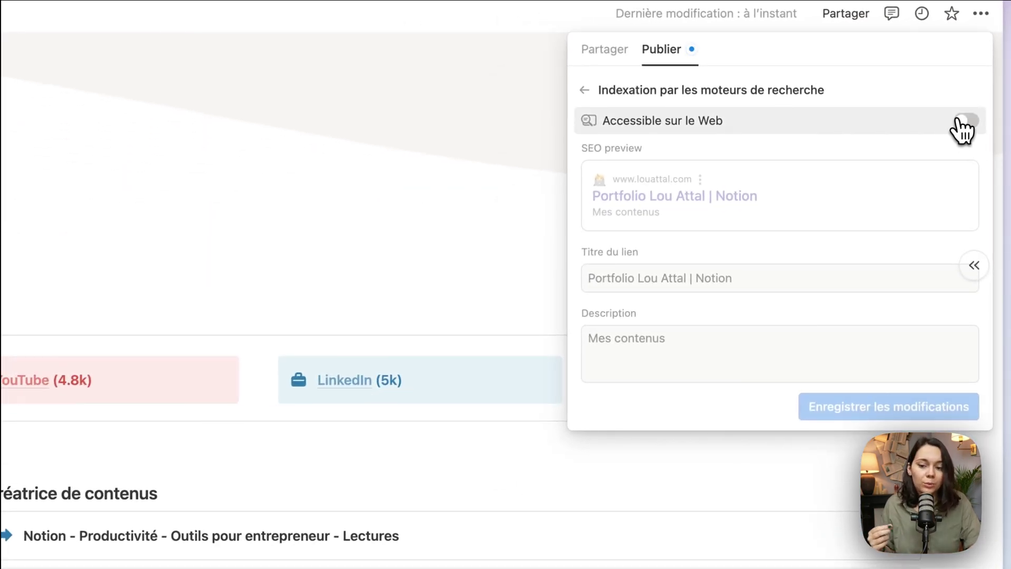
left_click(966, 121)
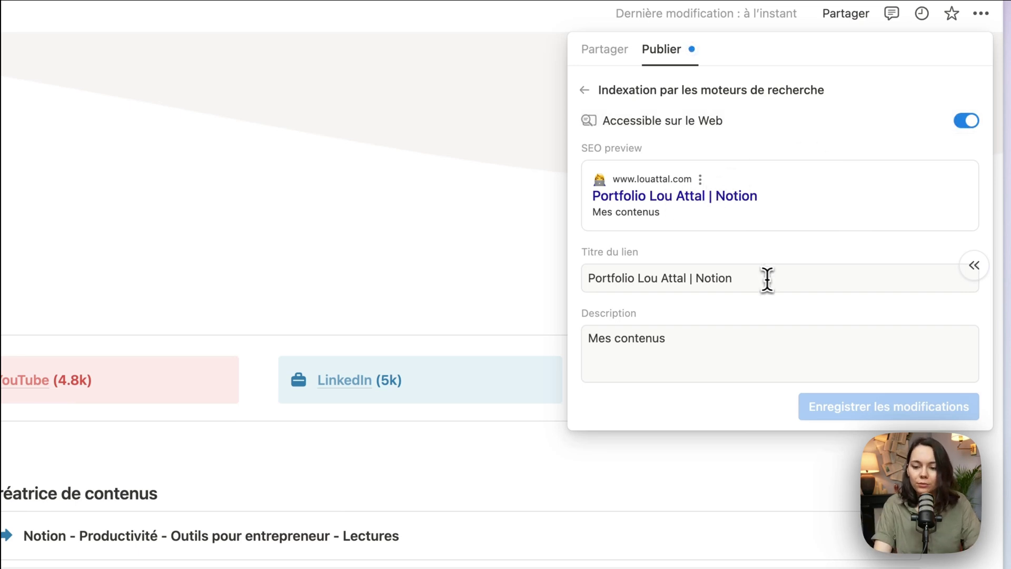
left_click(643, 277)
left_click_drag(647, 253, 581, 252)
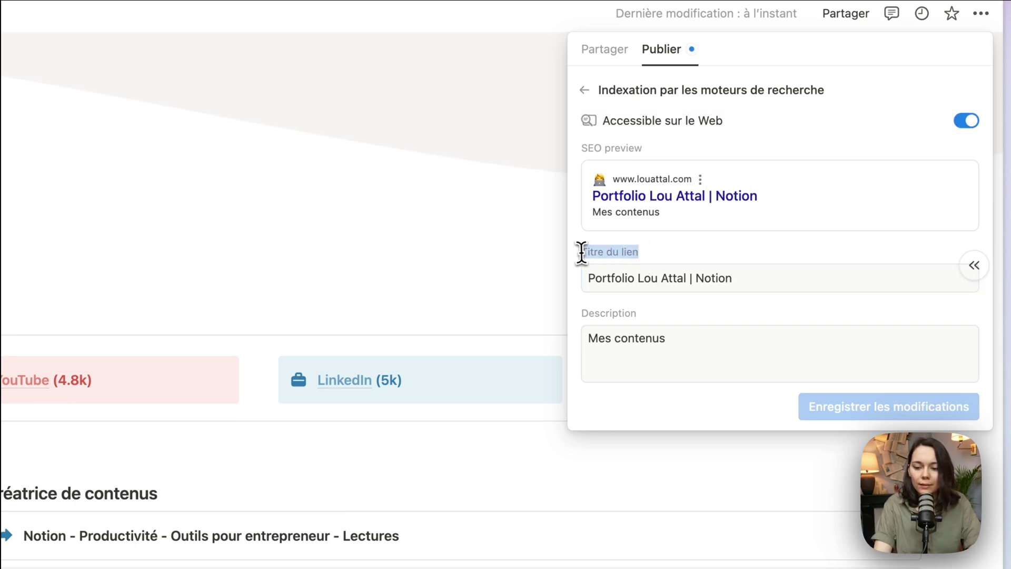
double_click(631, 314)
left_click(630, 312)
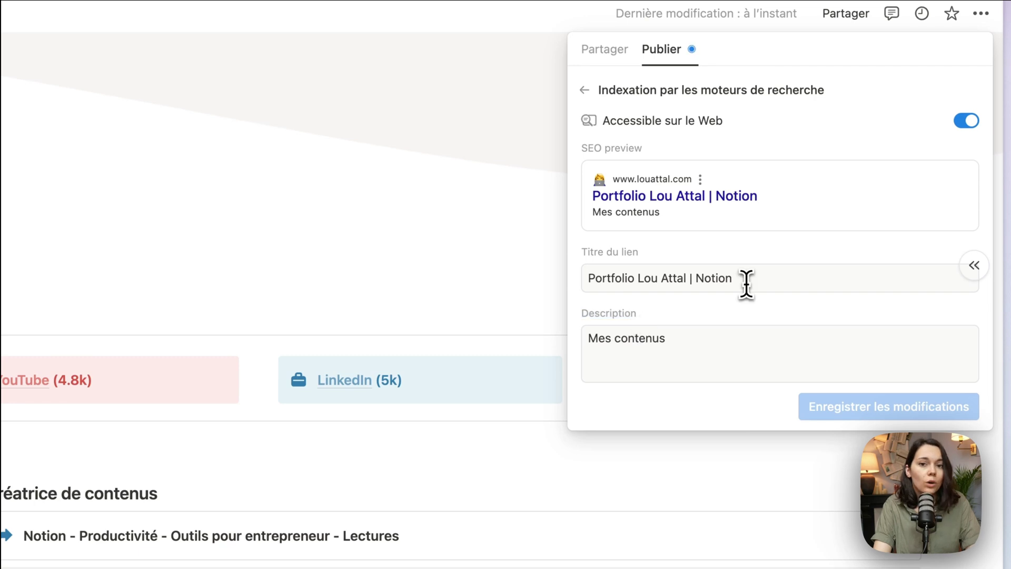
Step: Extend the search link title so that the part after the separator reads "Consultante Notion certifiée"
left_click(745, 285)
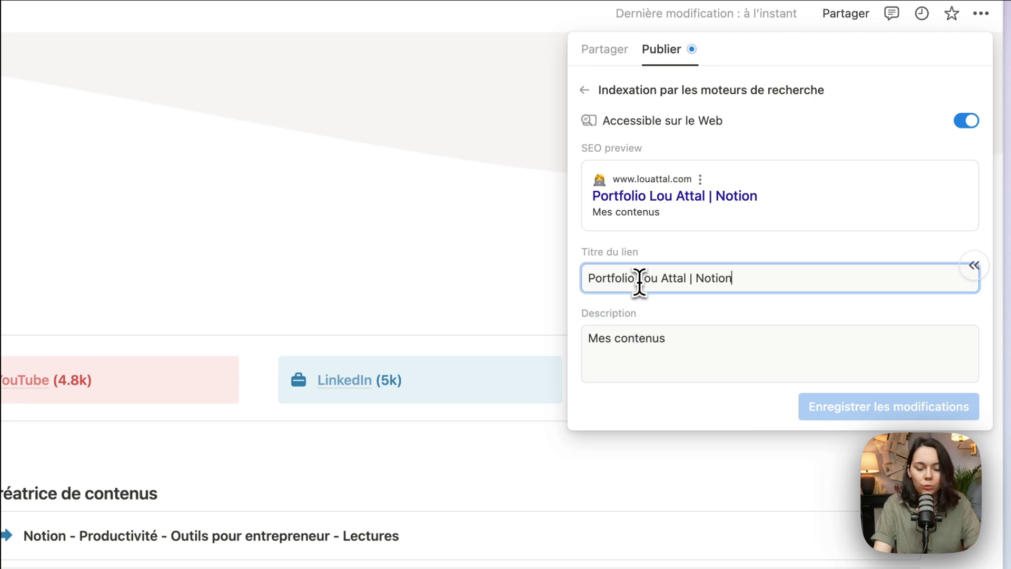
left_click_drag(689, 280, 591, 280)
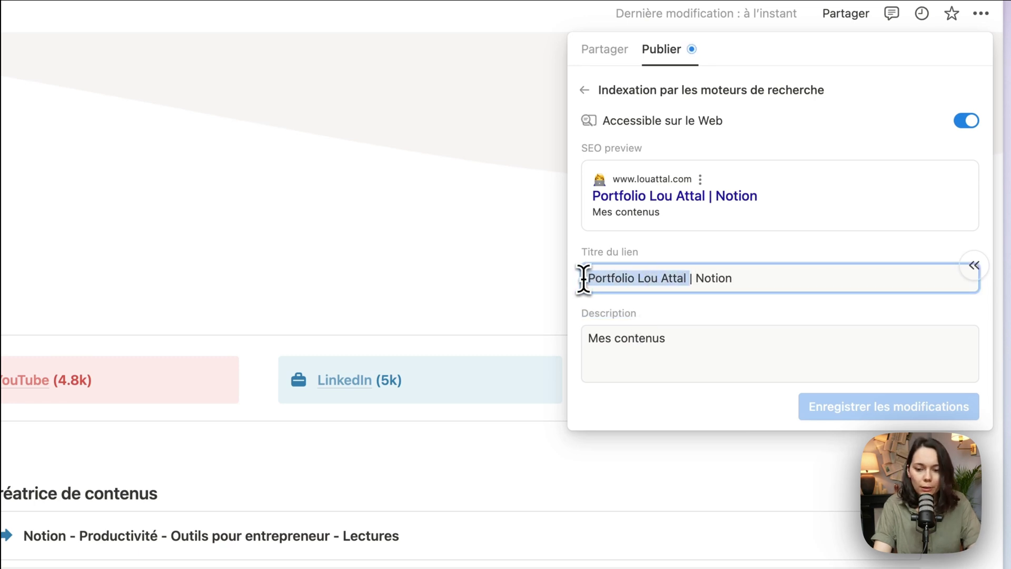
left_click(744, 279)
left_click_drag(744, 279, 694, 279)
left_click(757, 284)
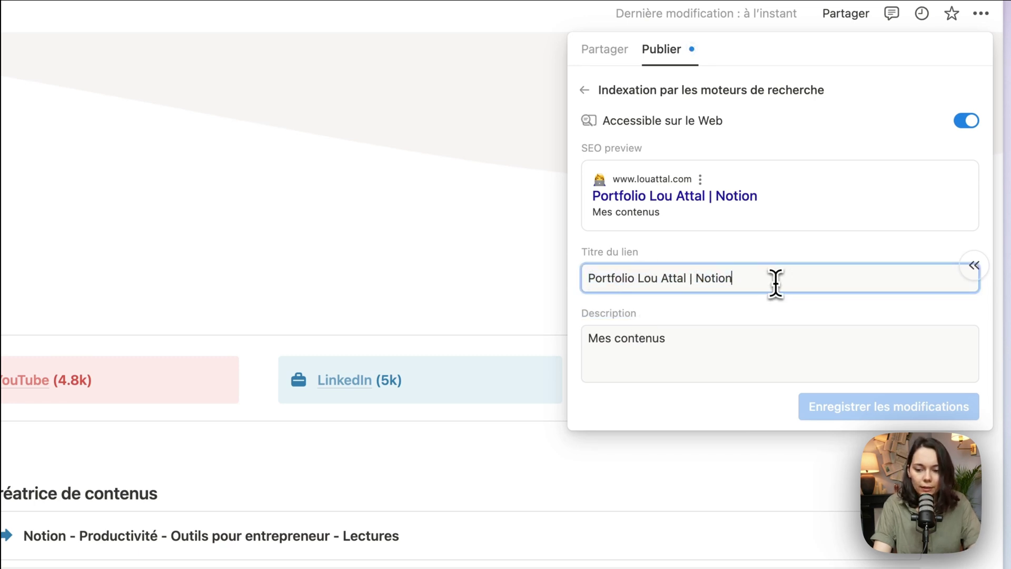
left_click(695, 279)
type("Consultante")
left_click(810, 282)
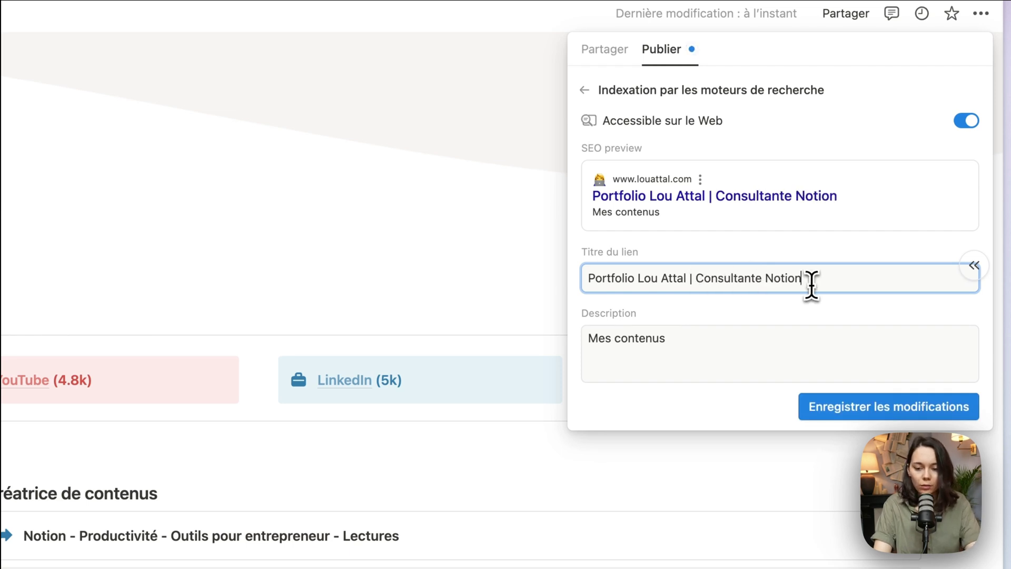
type("certif")
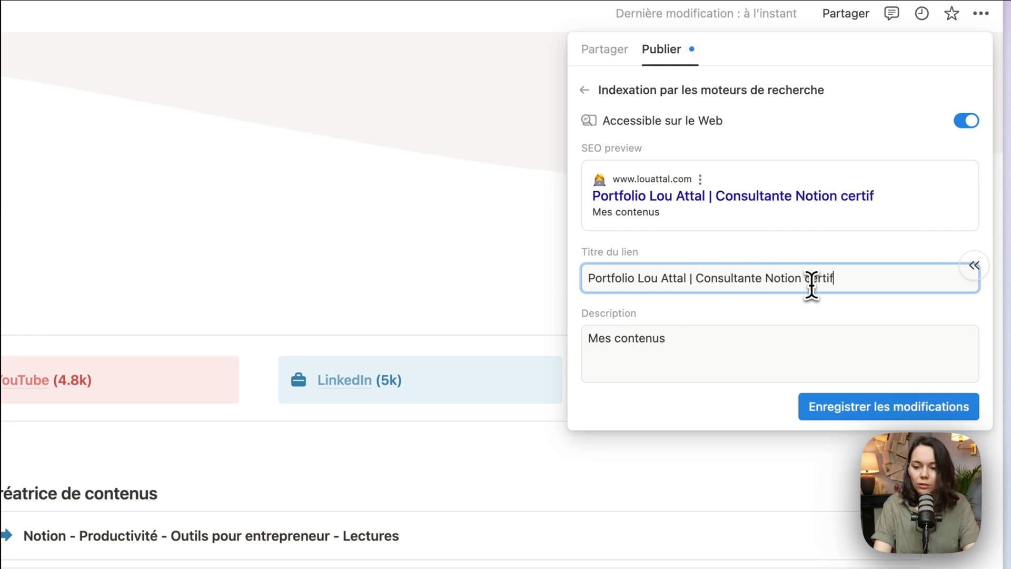
type("iée")
left_click(725, 303)
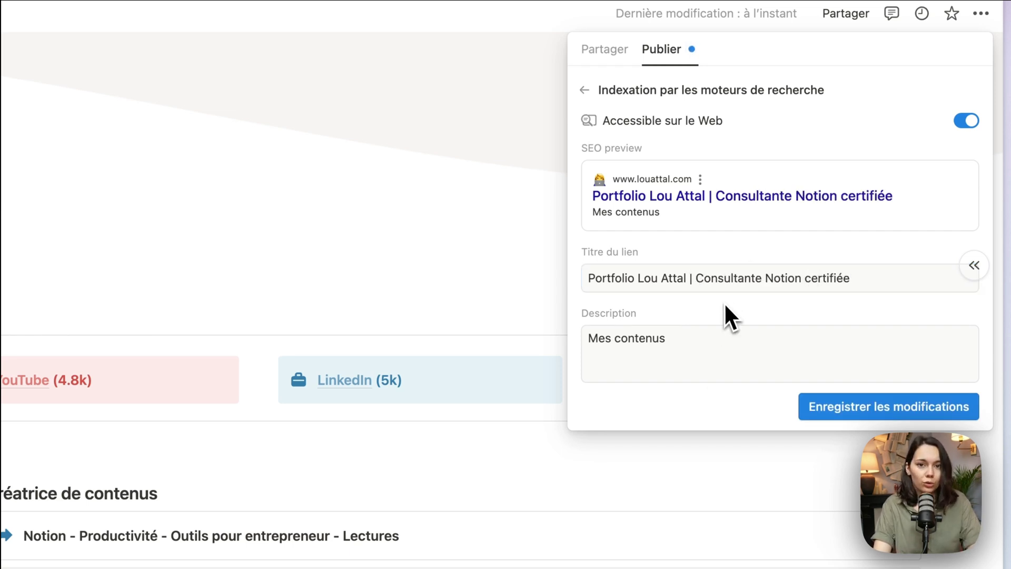
Step: Replace the search description with a first-name introduction as "consultante certifiée et ambassadrice Notion ! Cliquez ici pour voir mon portfolio." and save the changes
triple_click(666, 339)
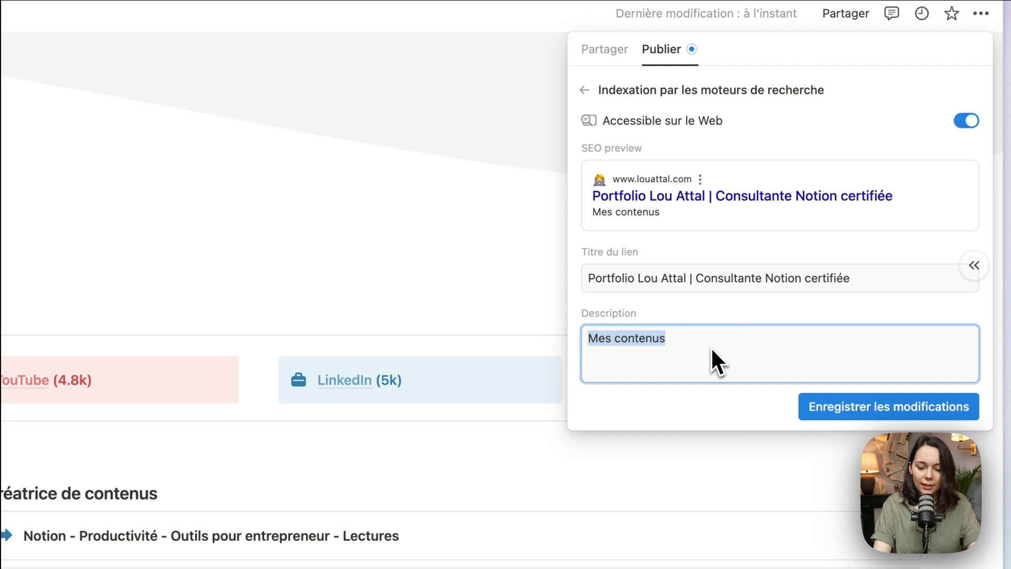
type("Je m'ape")
key("BackSpace")
key("BackSpace")
type("ppelle L")
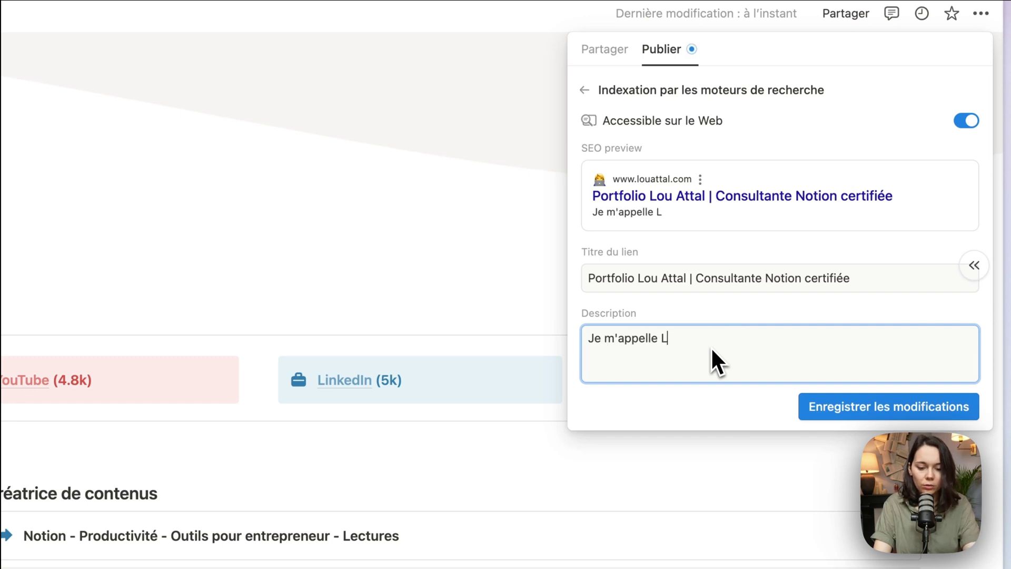
type("ou, je suis con")
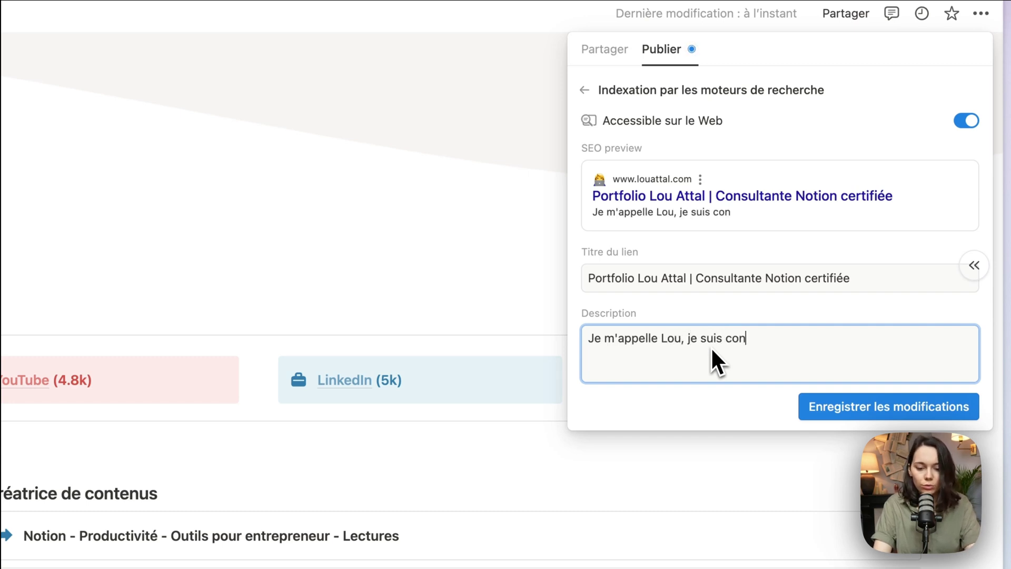
type("sultante certifiée et")
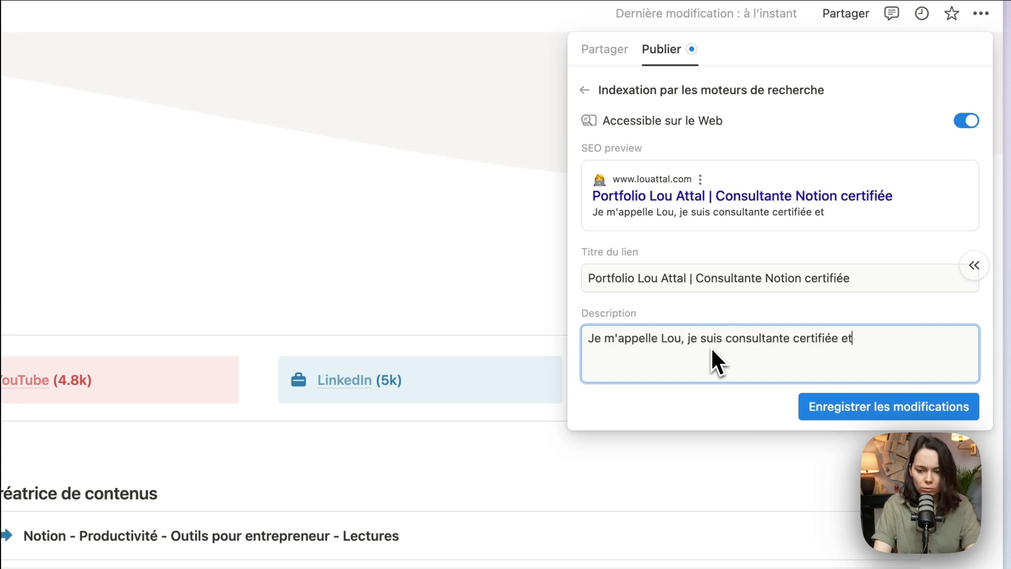
type(" ambassadrice Notion ! Cliquez ici pour voir mon portfolio.")
left_click_drag(785, 354, 582, 339)
left_click(858, 366)
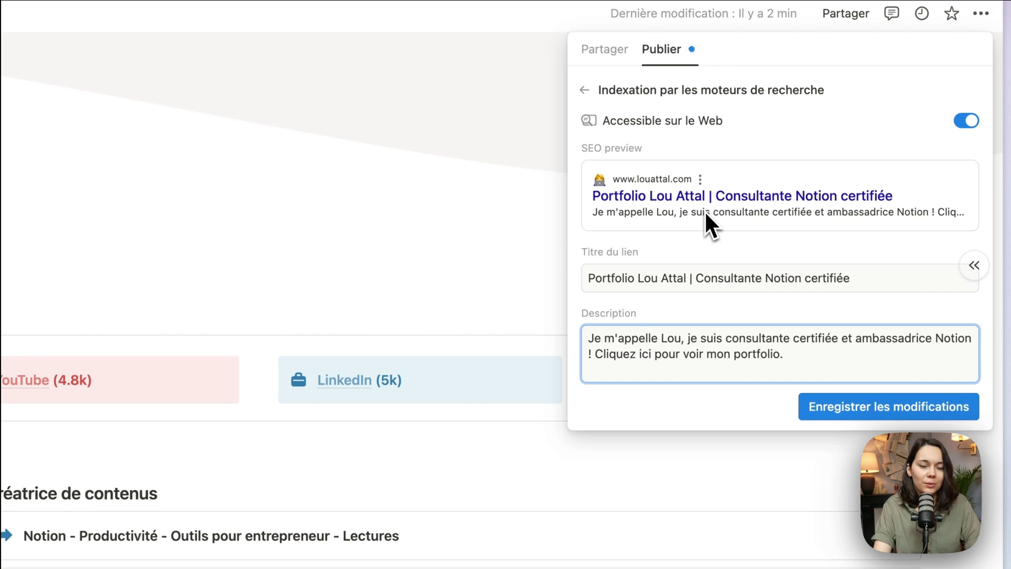
left_click(842, 416)
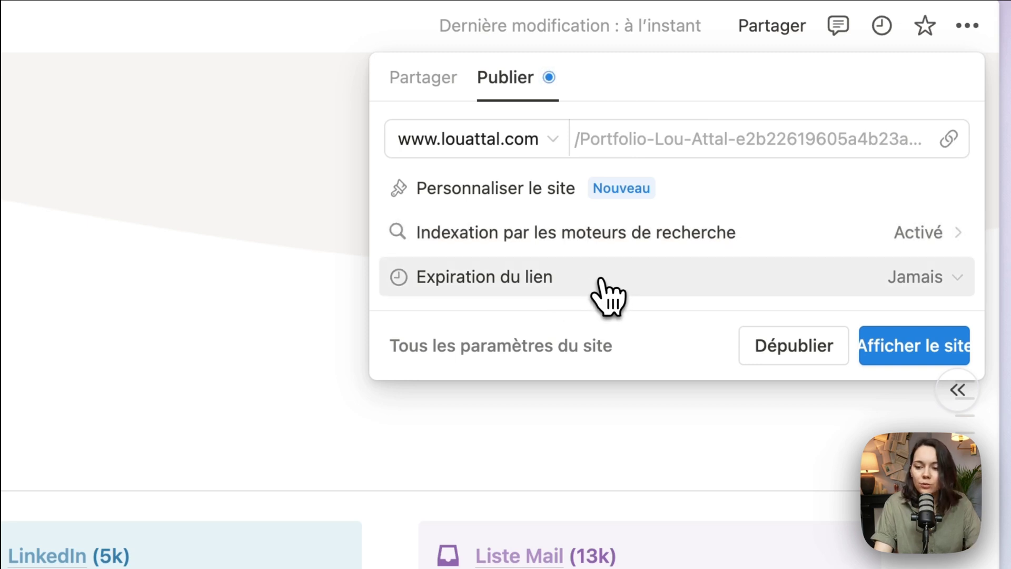
Step: Review the published link's expiration options and keep it at "Jamais"
left_click(602, 279)
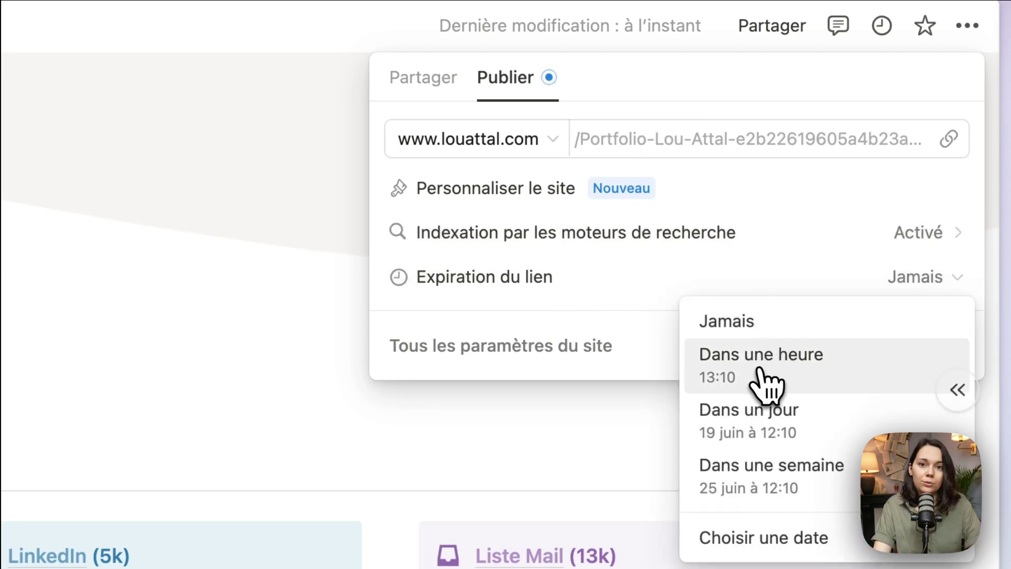
left_click(758, 324)
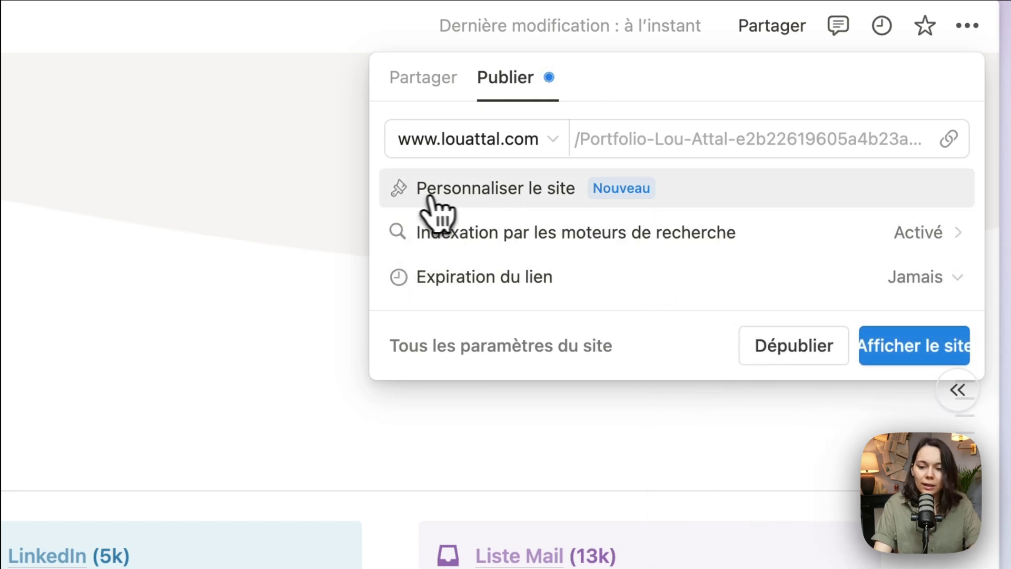
Step: Open the site customization and reset the share preview image to its default
left_click(510, 199)
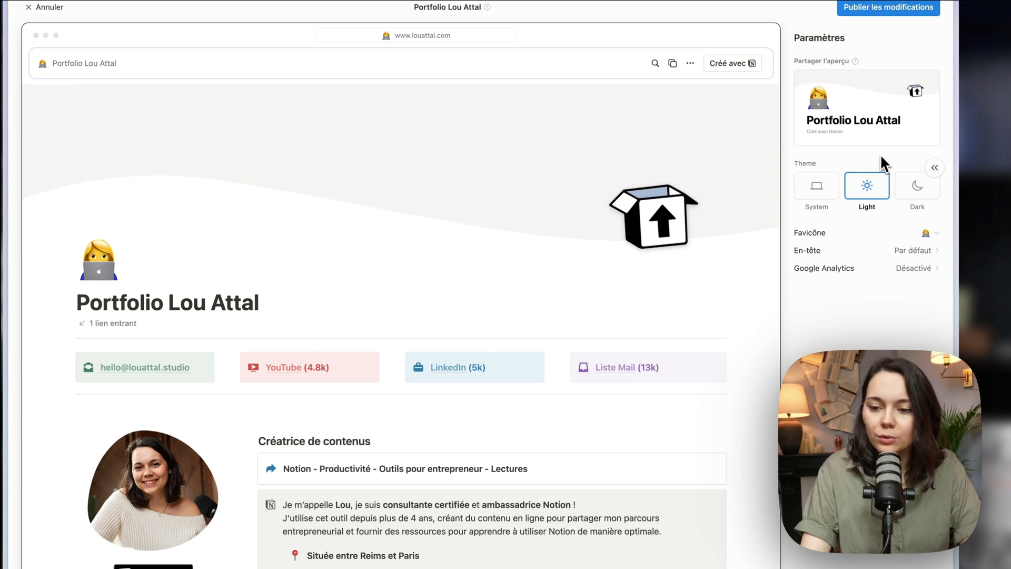
mouse_move(807, 72)
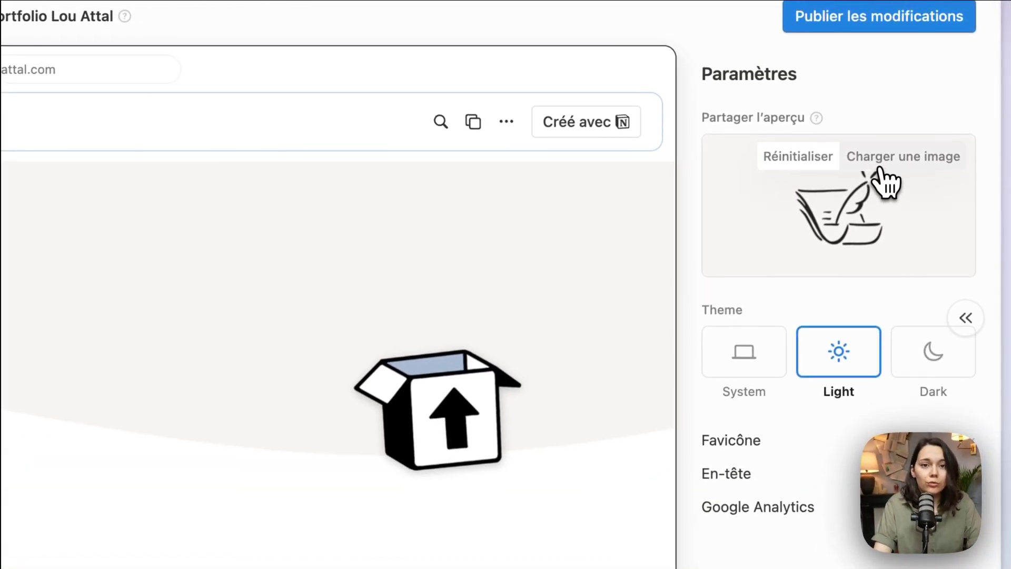
left_click(779, 162)
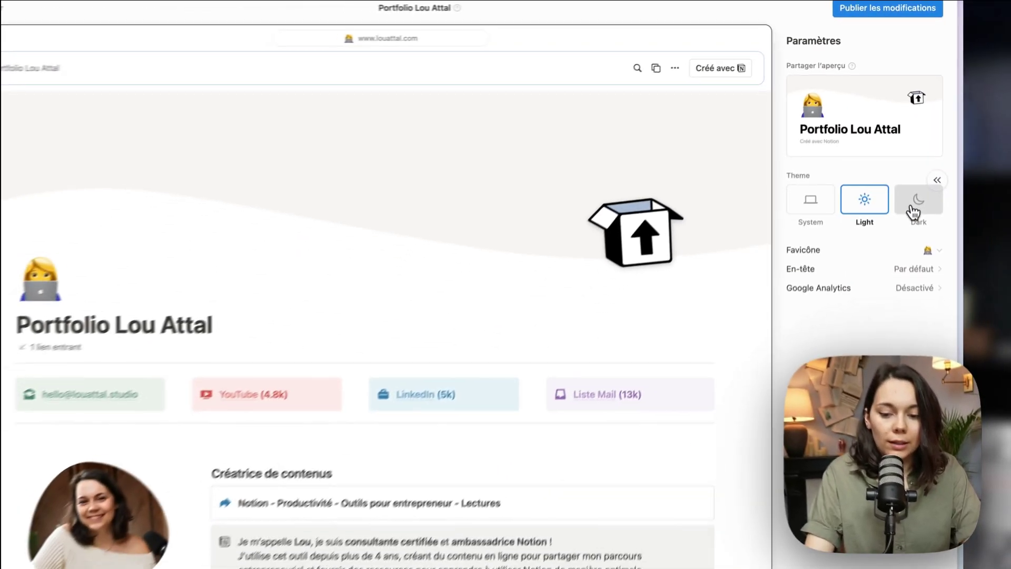
Step: Try the Dark and System themes on the site preview, and finish on Light
left_click(930, 361)
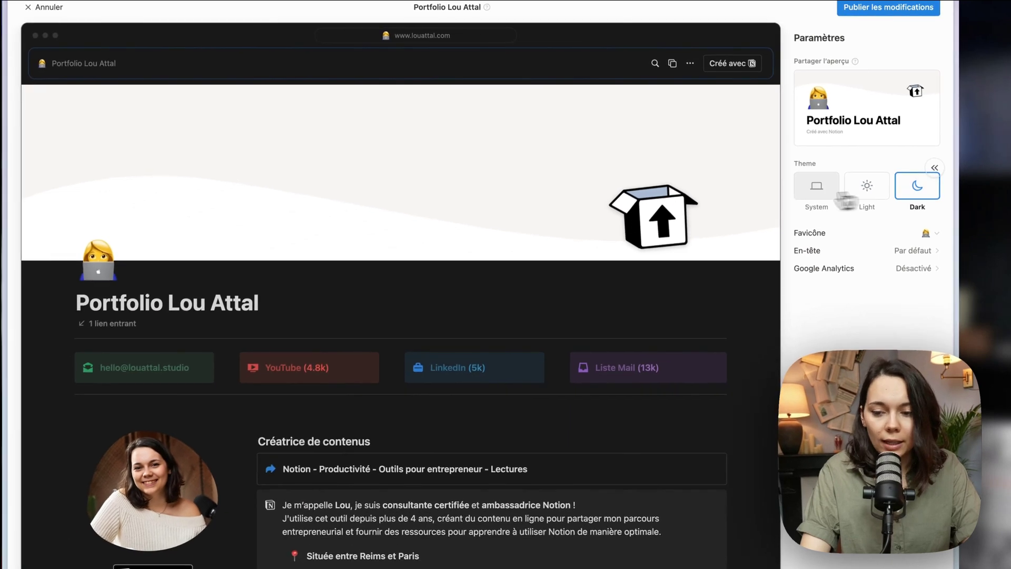
left_click(824, 197)
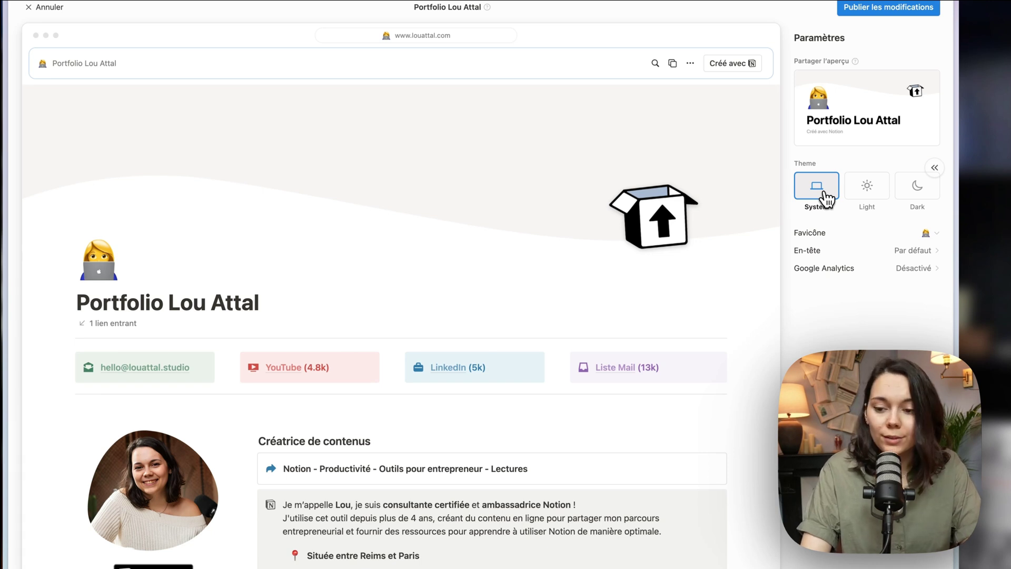
left_click(916, 193)
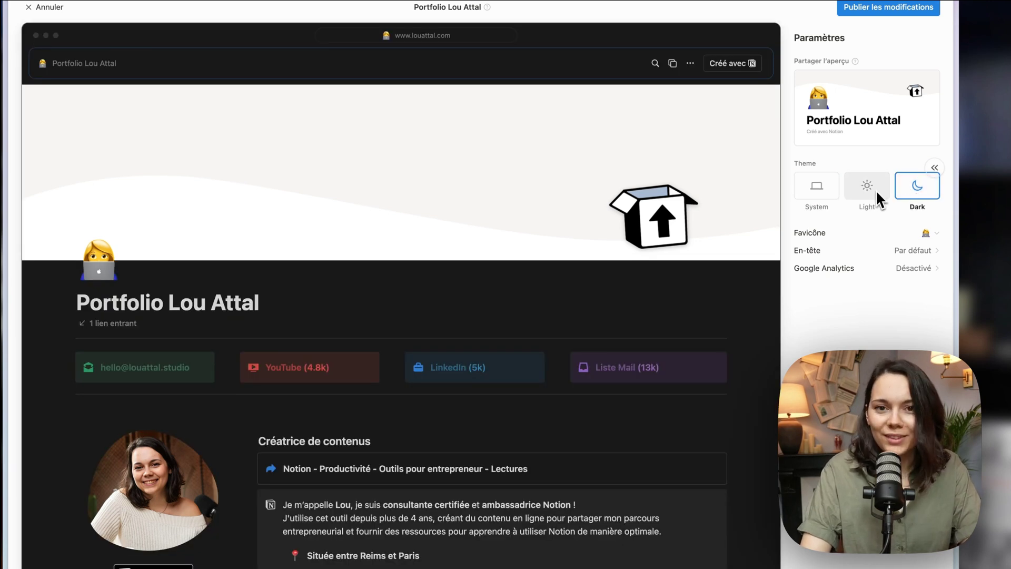
left_click(815, 188)
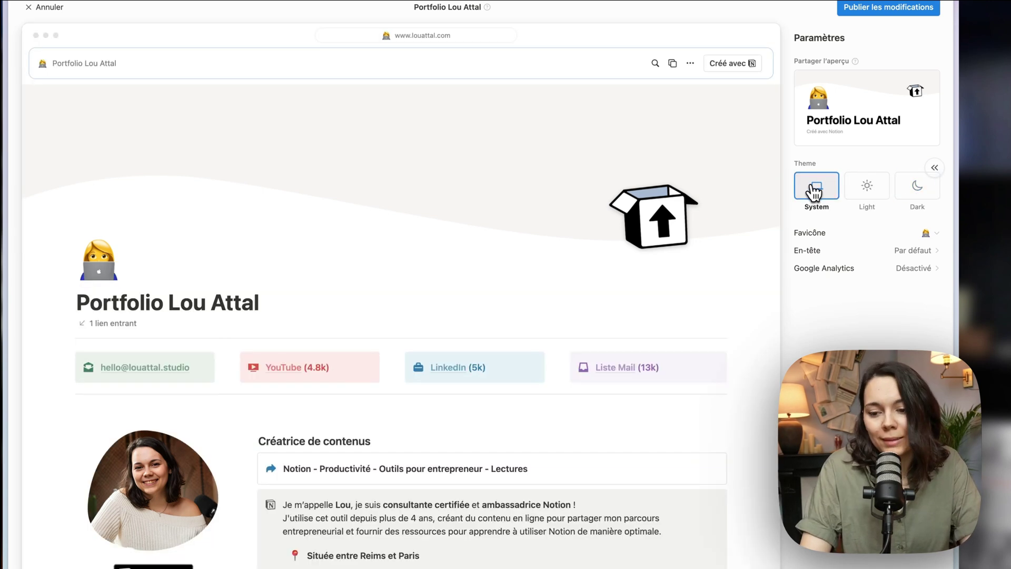
left_click(863, 195)
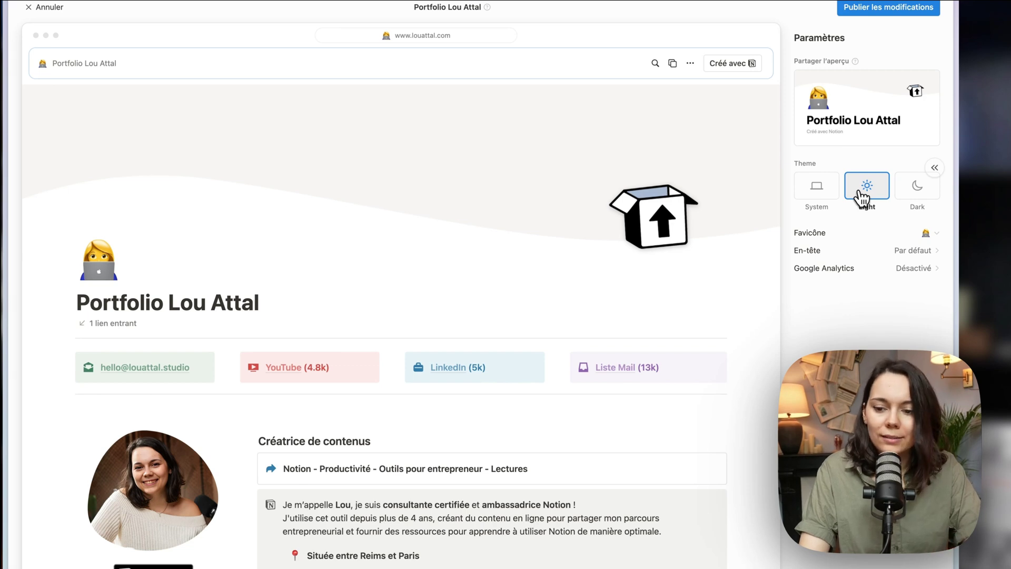
left_click(829, 194)
left_click(868, 194)
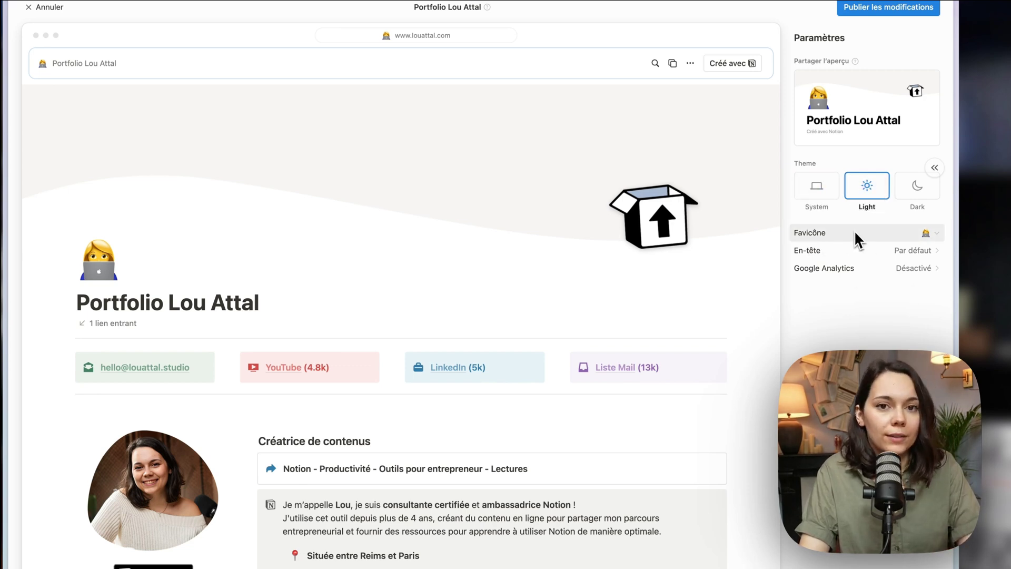
Step: Replace the site's page-icon favicon with a custom uploaded image
double_click(380, 36)
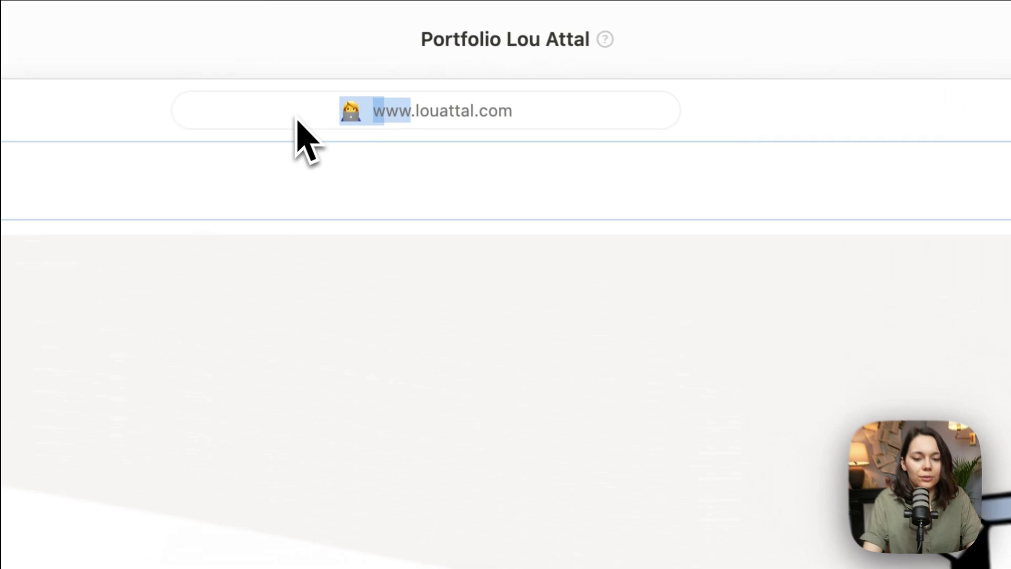
left_click(363, 123)
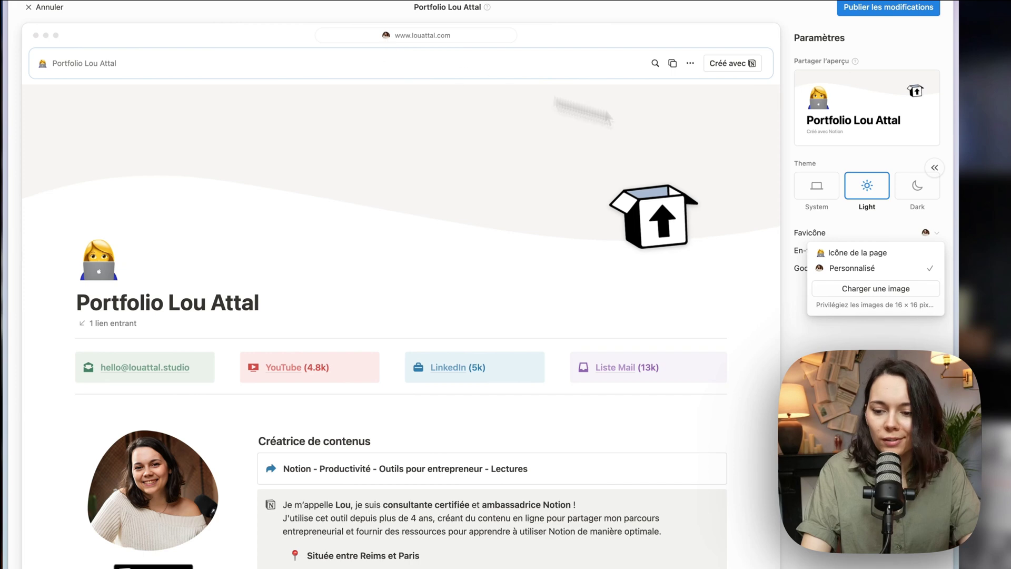
left_click(868, 233)
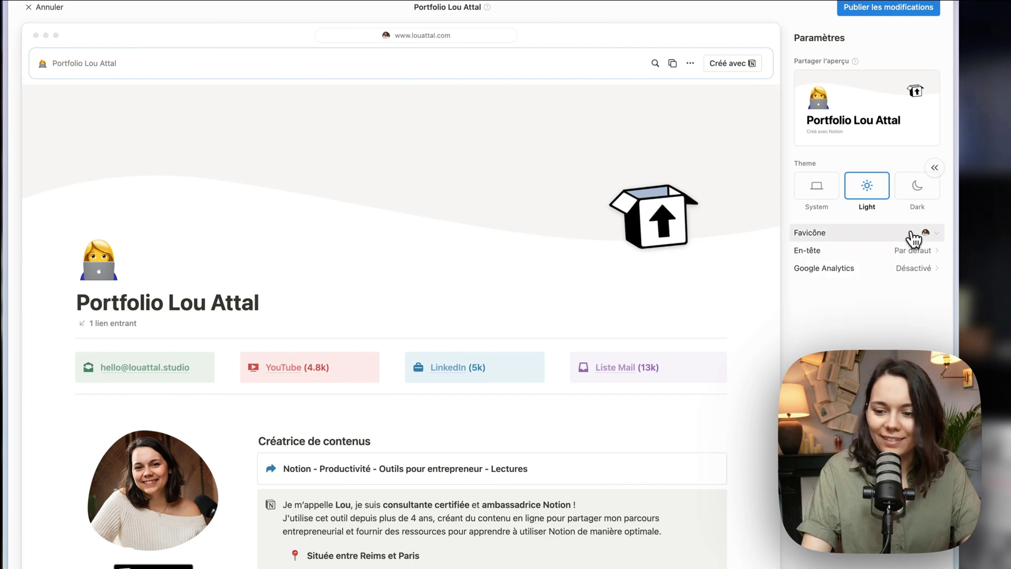
Step: In the site header settings, turn off the breadcrumb, search, template duplication and Notion watermark
left_click(876, 254)
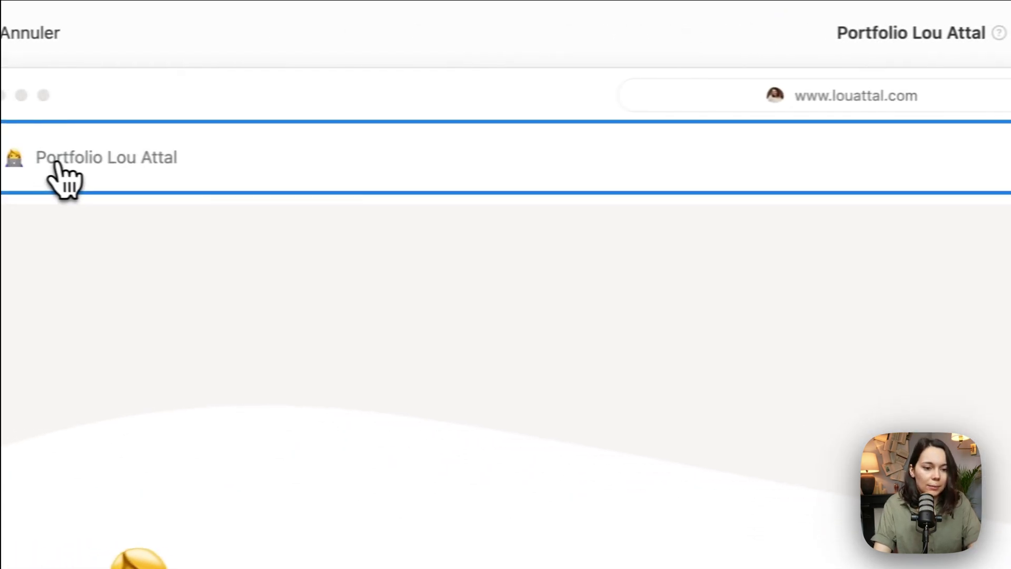
triple_click(50, 160)
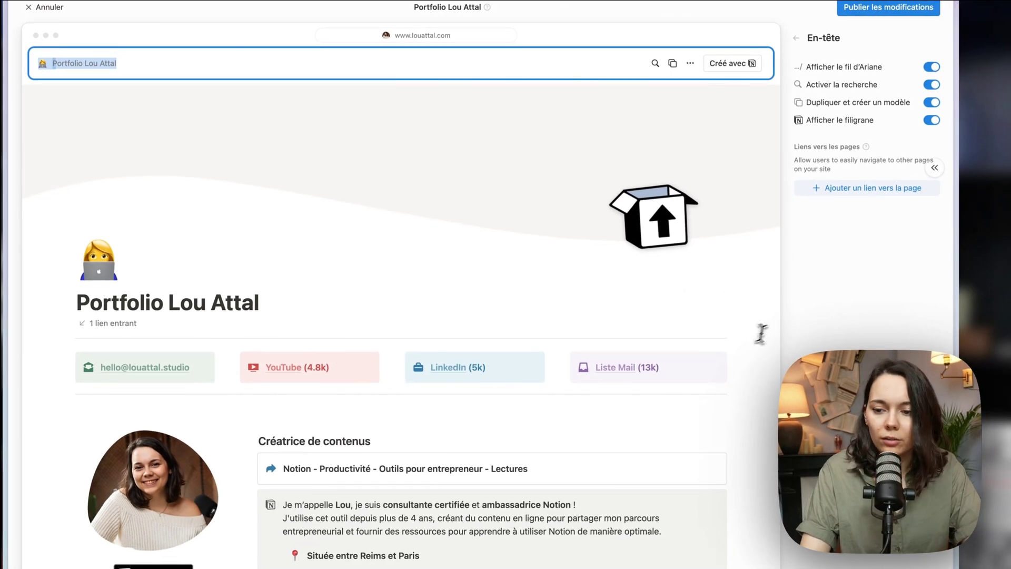
left_click(958, 256)
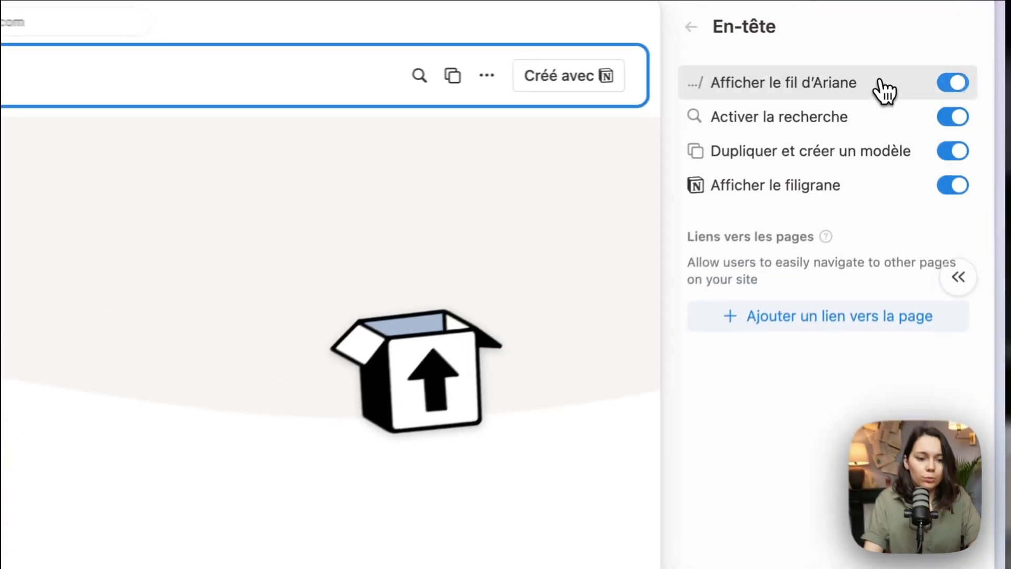
left_click(885, 70)
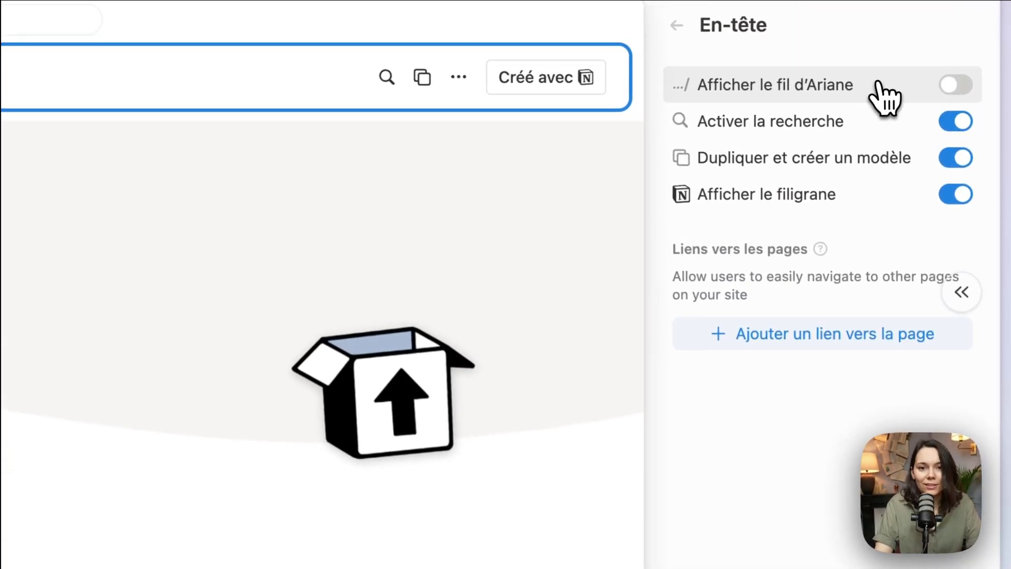
left_click(904, 129)
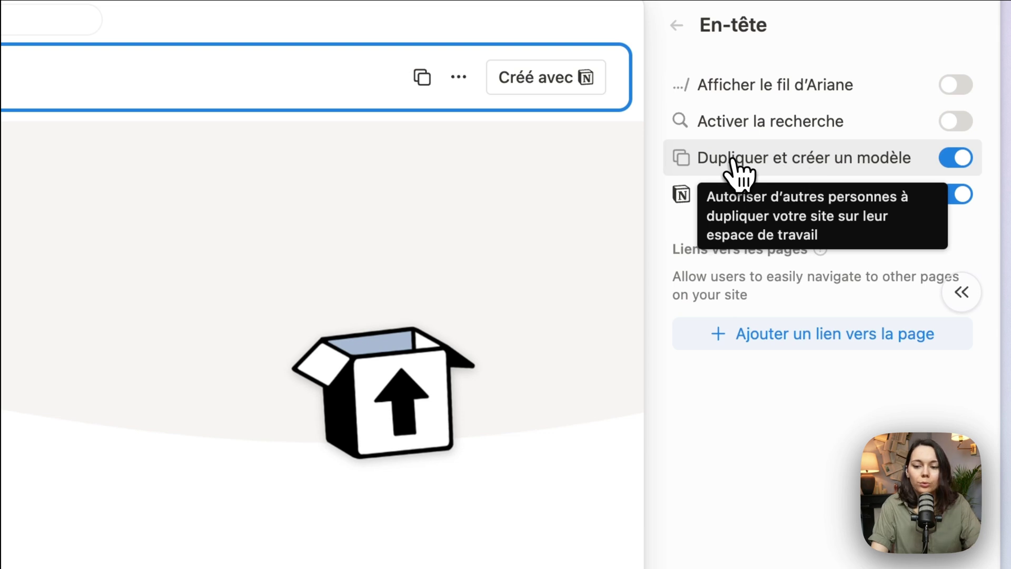
left_click(795, 164)
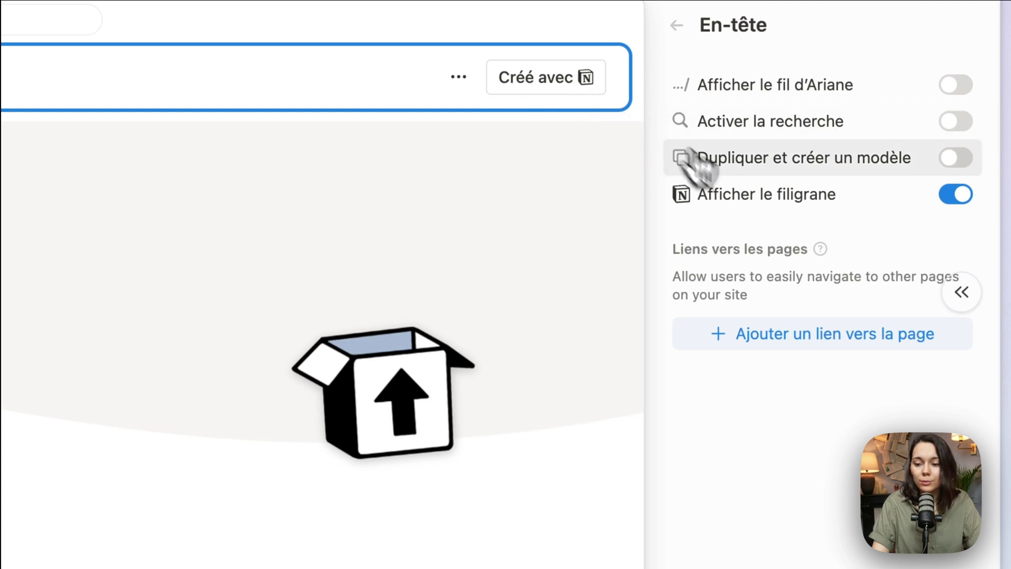
left_click(728, 196)
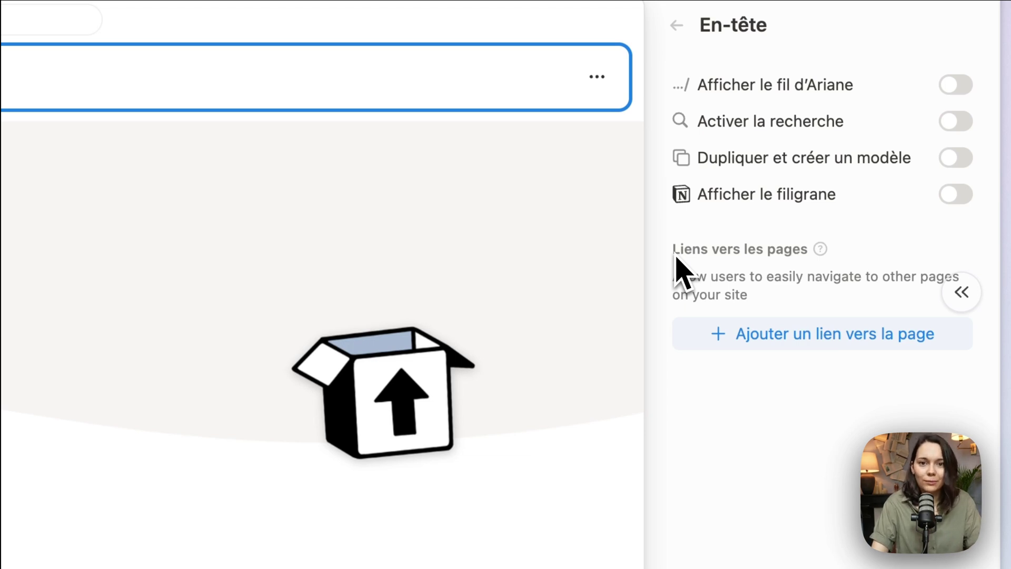
Step: Add a header link to the "Prendre contact" page by searching for "pre"
left_click(736, 332)
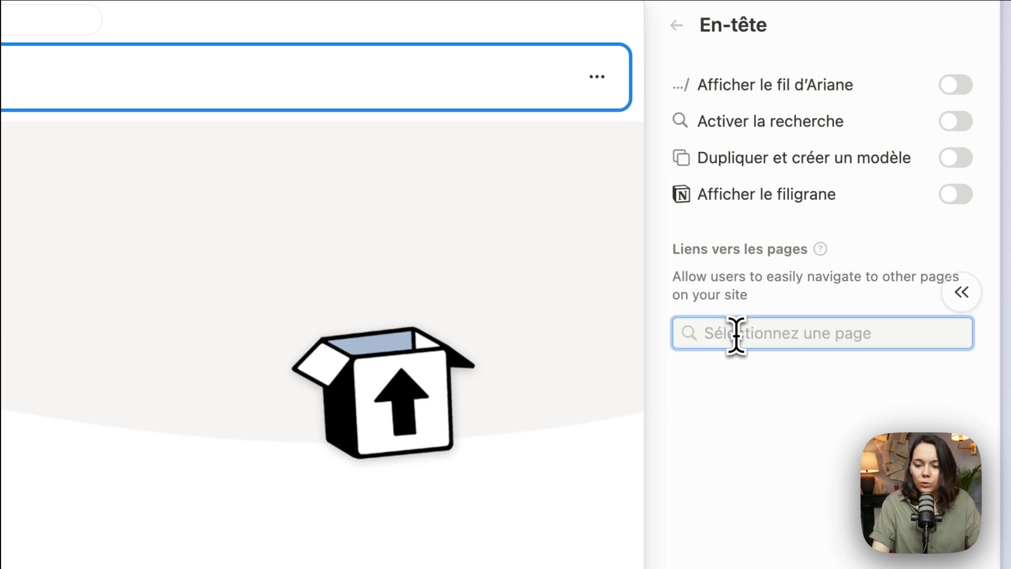
type("pre")
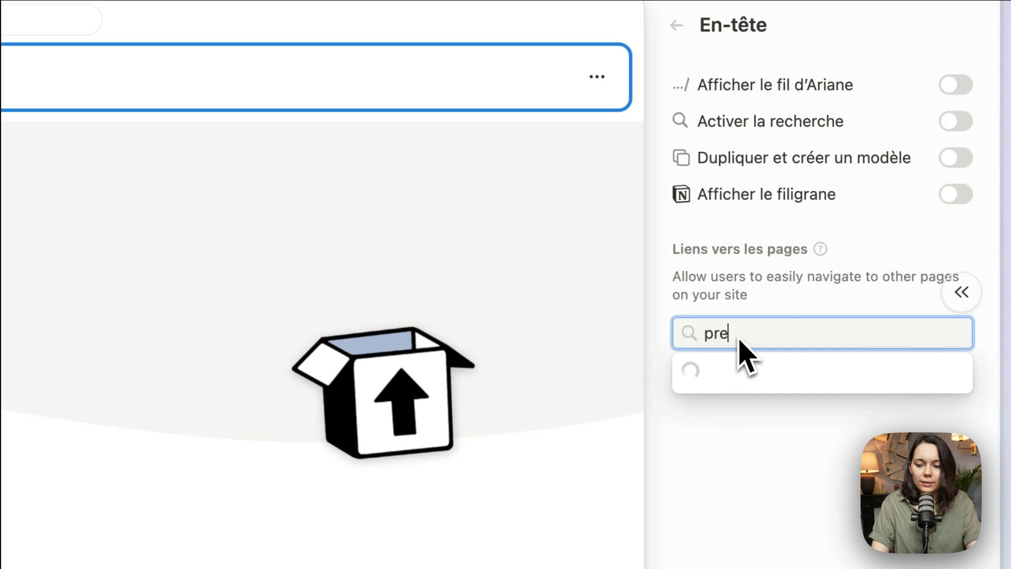
left_click(745, 384)
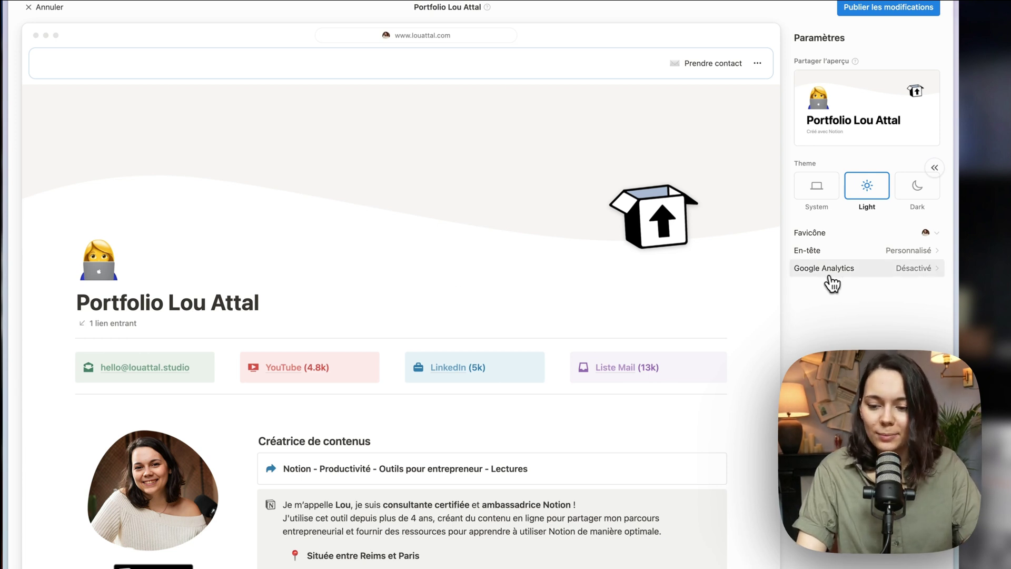
Step: Check the Google Analytics measurement ID setting without entering an ID, and publish the site changes
left_click(857, 279)
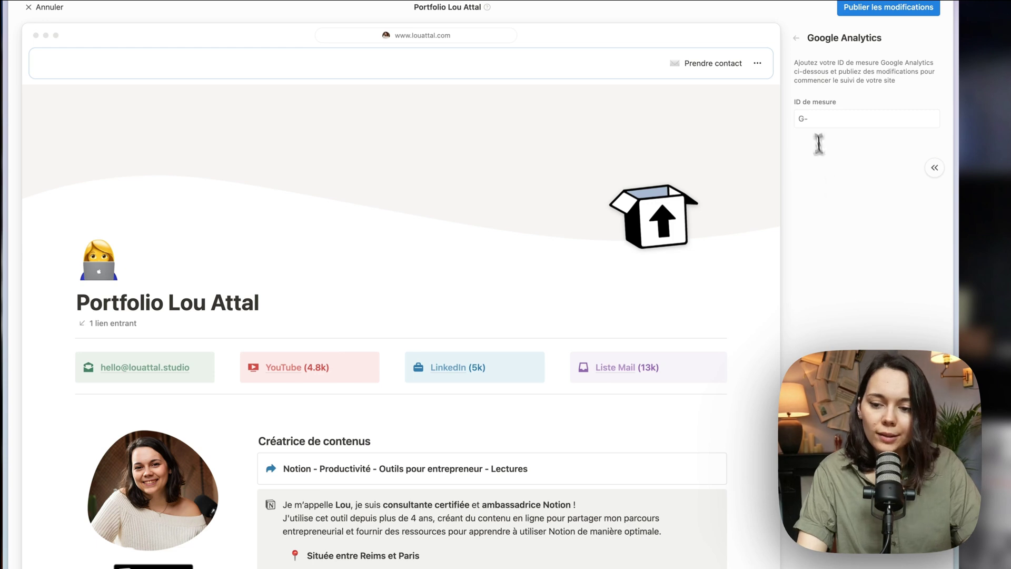
left_click(820, 120)
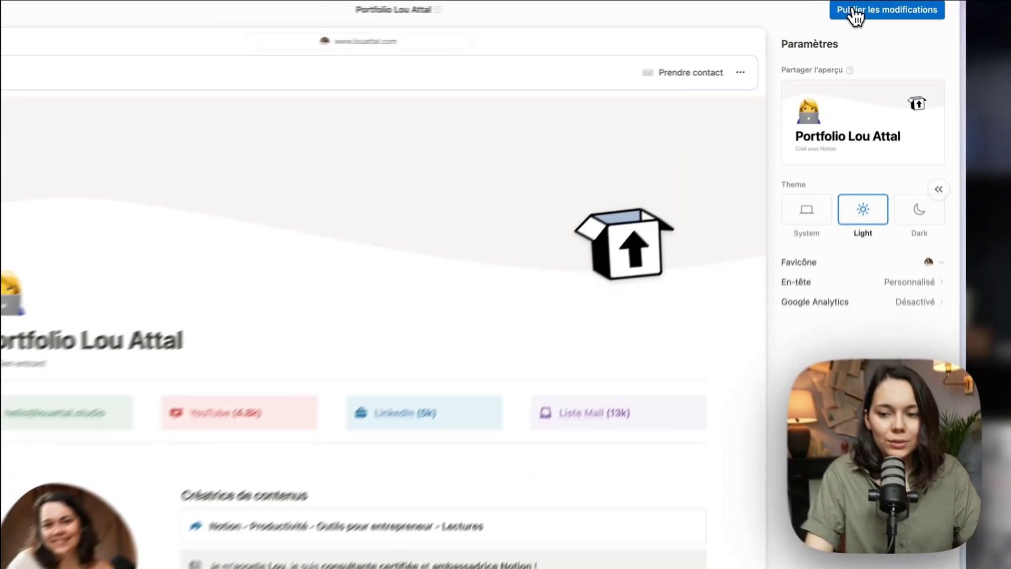
left_click(855, 16)
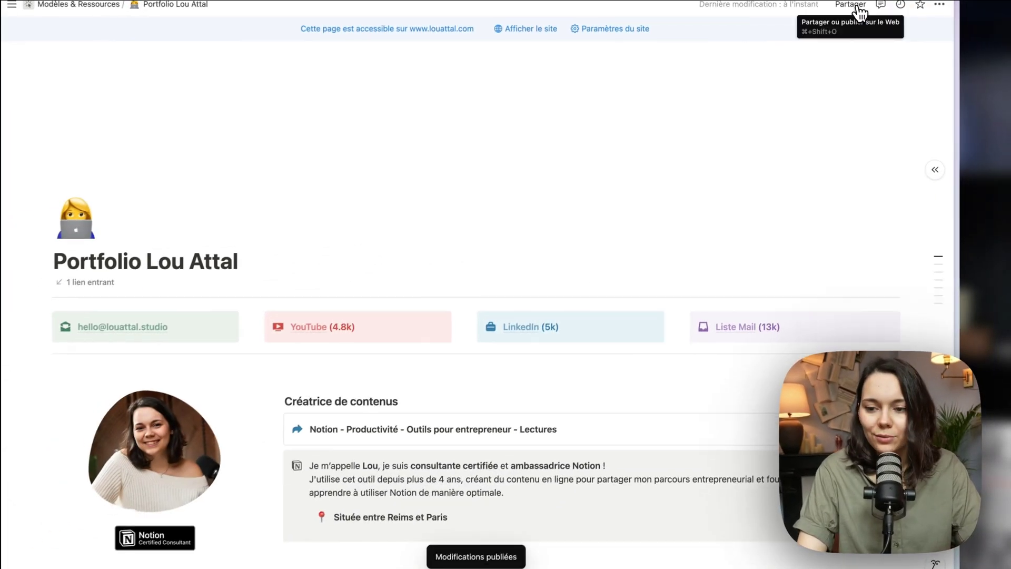
Step: View the published site, look through its sections, and follow the "Prendre contact" header link
left_click(545, 32)
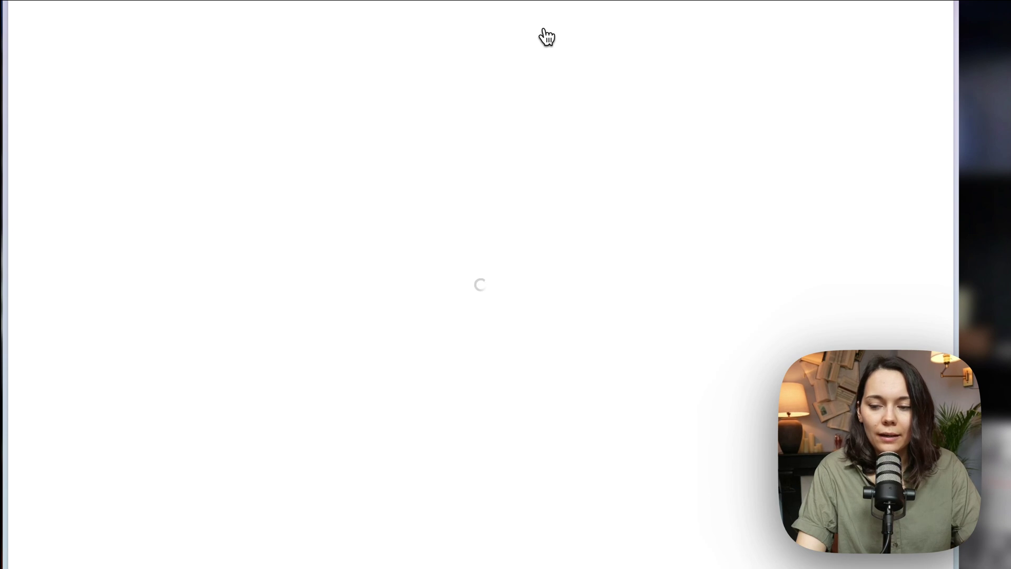
scroll(637, 184, "down", 8)
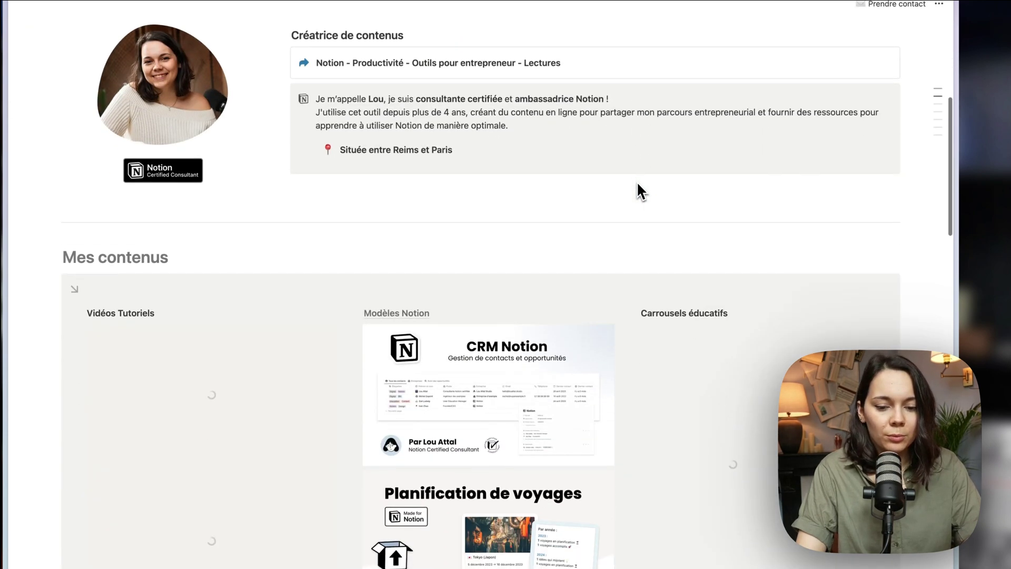
scroll(637, 181, "down", 12)
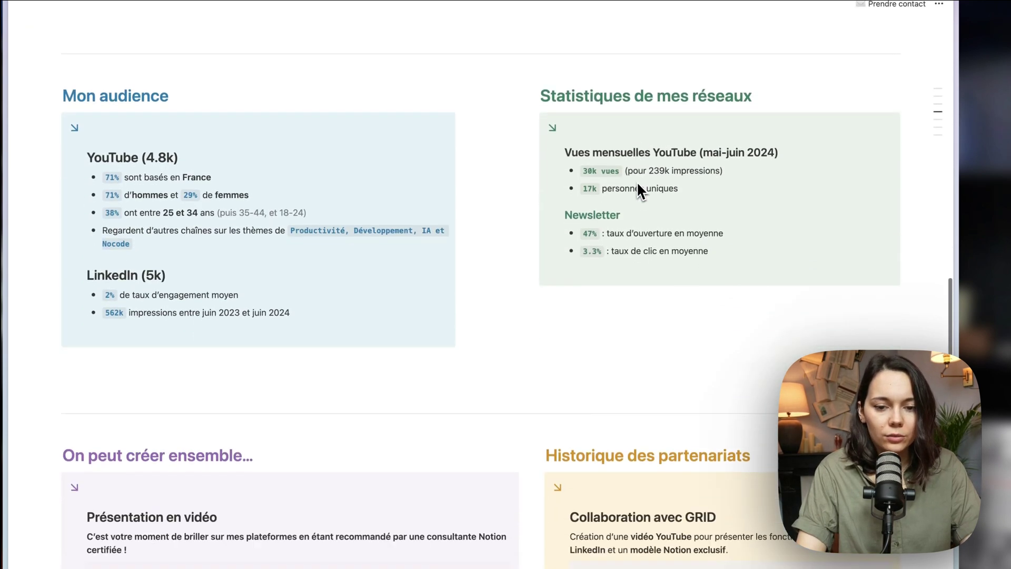
scroll(636, 184, "up", 20)
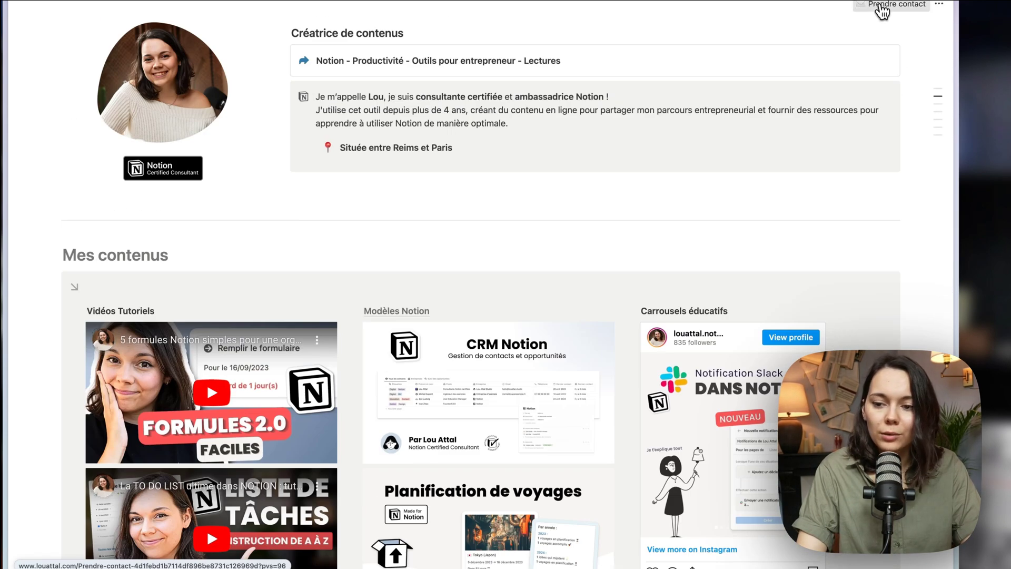
left_click(882, 10)
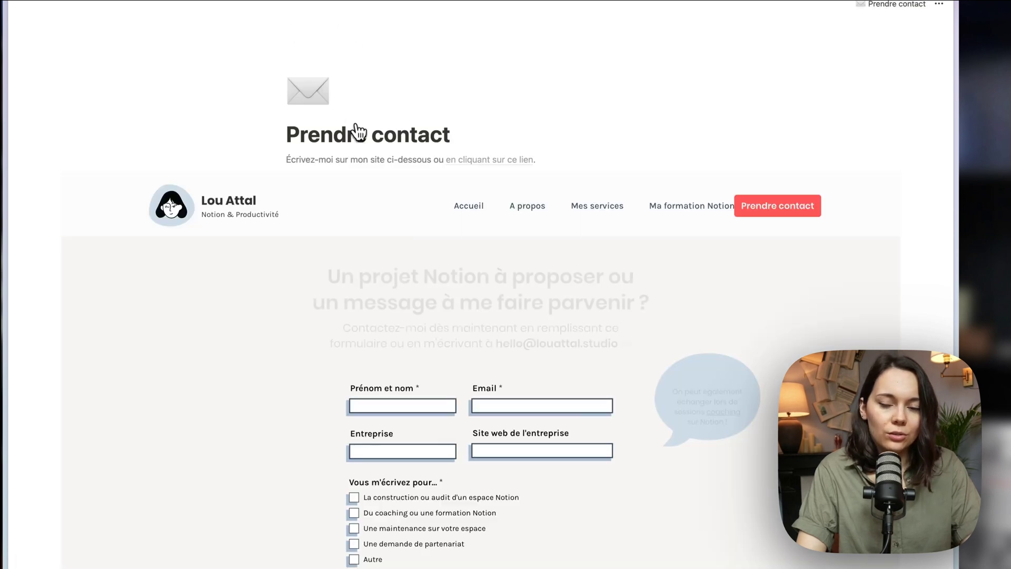